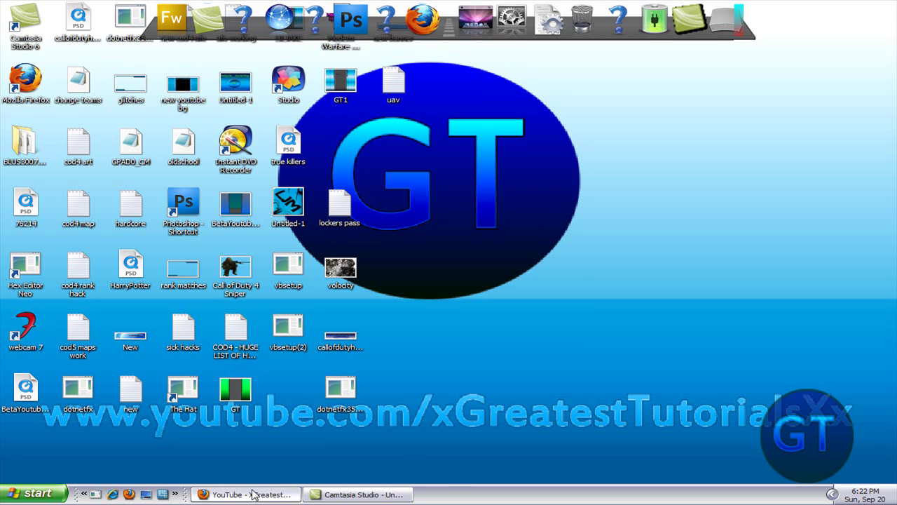
- Restore the Firefox window from the taskbar
{"action": "left_click", "coordinate": [254, 494]}
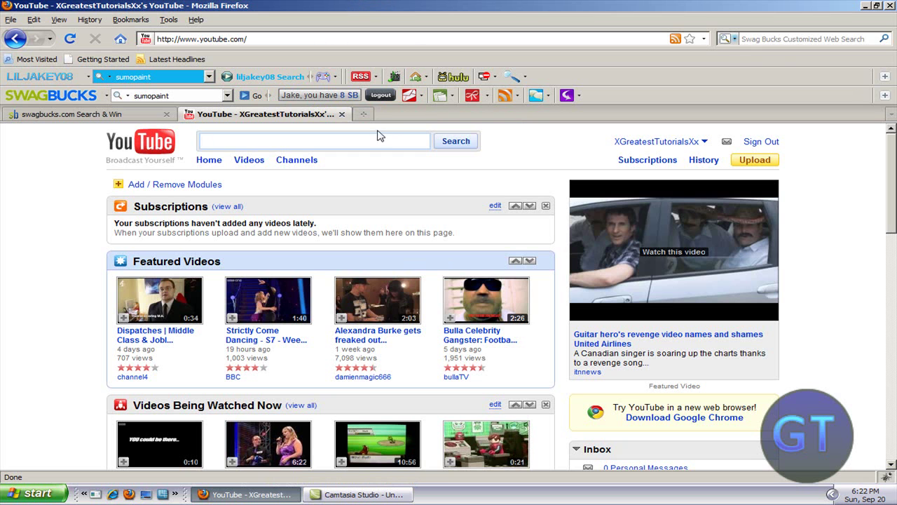
- In a new tab, search the web for 'sumopaint' and scroll through the results
{"action": "left_click", "coordinate": [364, 114]}
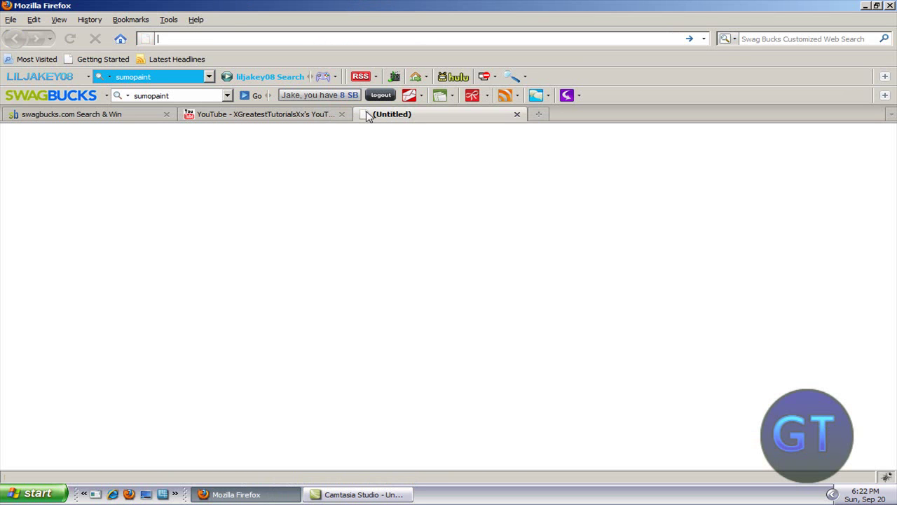
{"action": "left_click", "coordinate": [113, 77]}
{"action": "left_click_drag", "start_coordinate": [150, 77], "coordinate": [110, 82]}
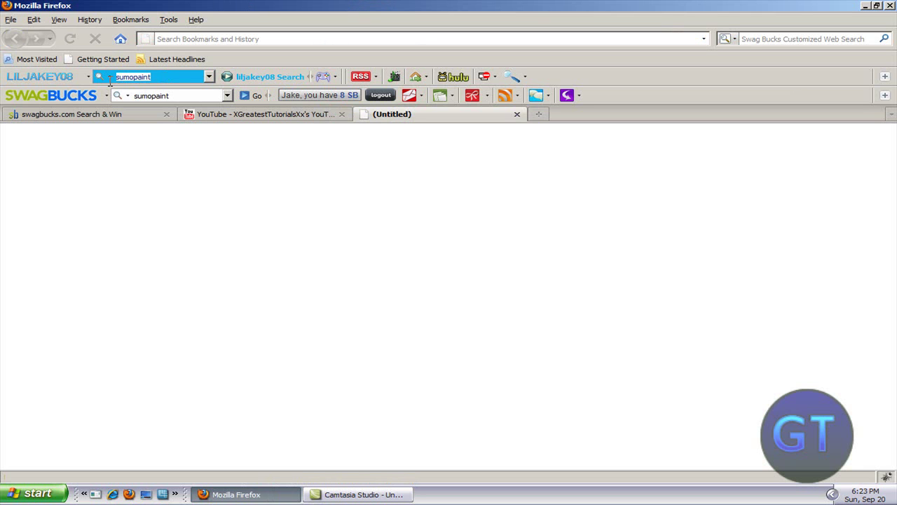
{"action": "type", "text": "sumo"}
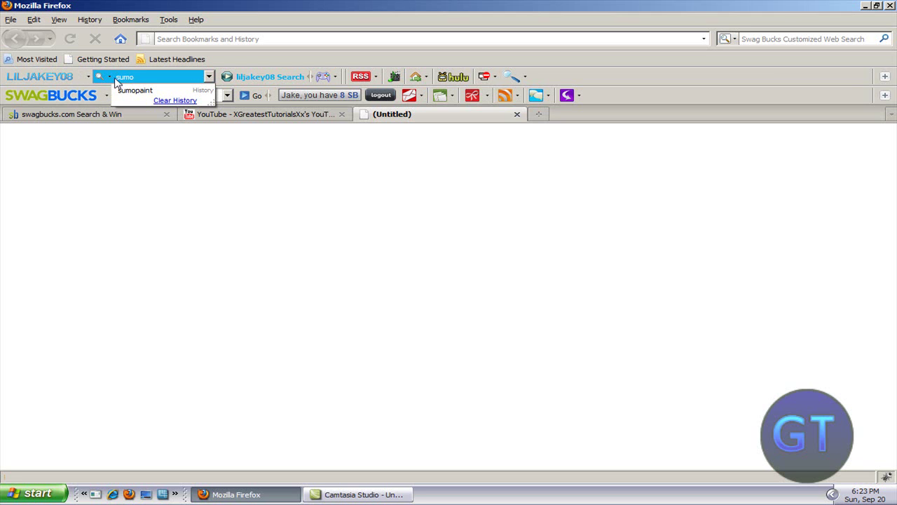
{"action": "left_click", "coordinate": [136, 79]}
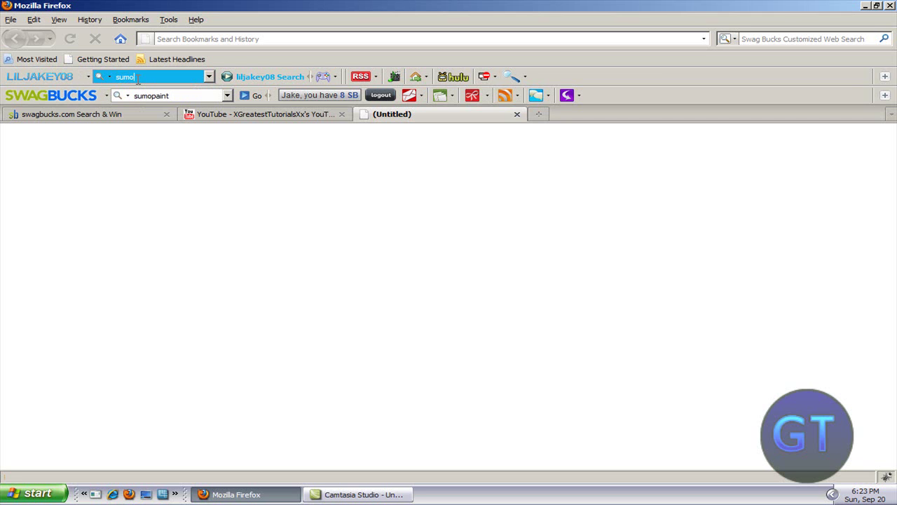
{"action": "type", "text": "mopaint"}
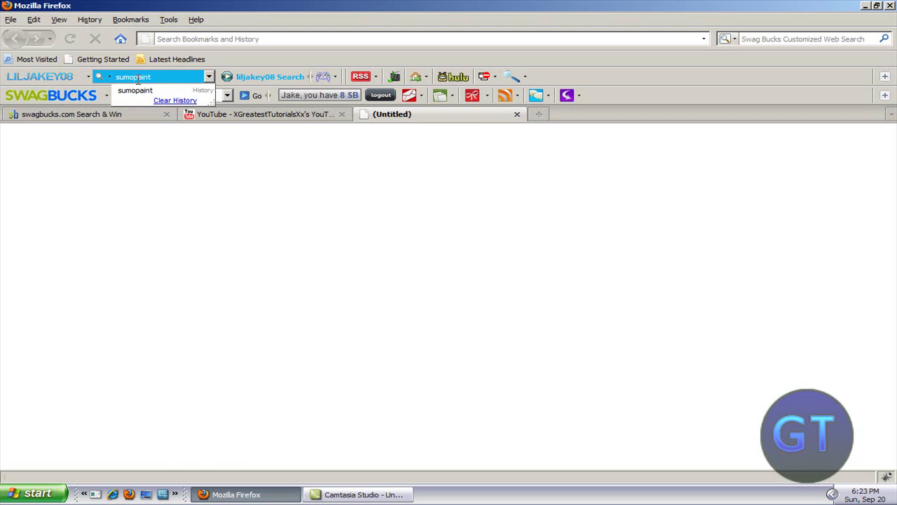
{"action": "key", "text": "Return"}
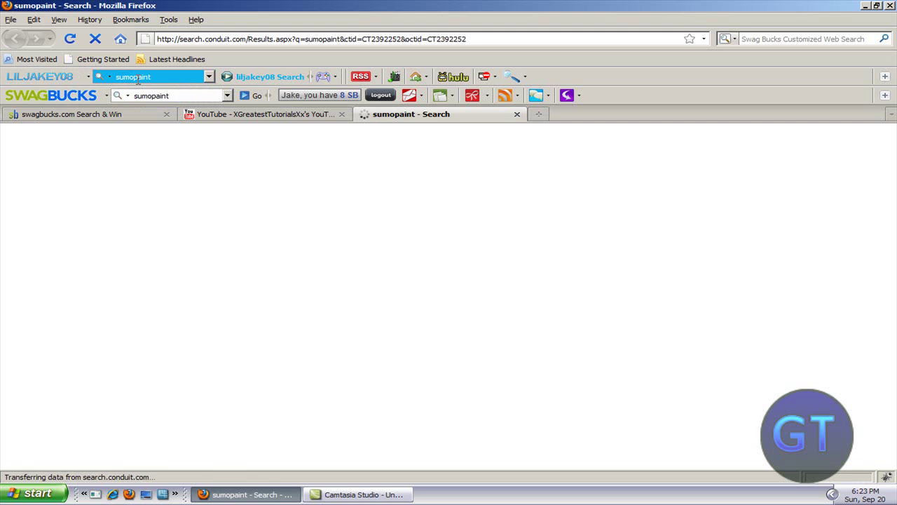
{"action": "scroll", "coordinate": [373, 334], "scroll_direction": "down", "scroll_amount": 2}
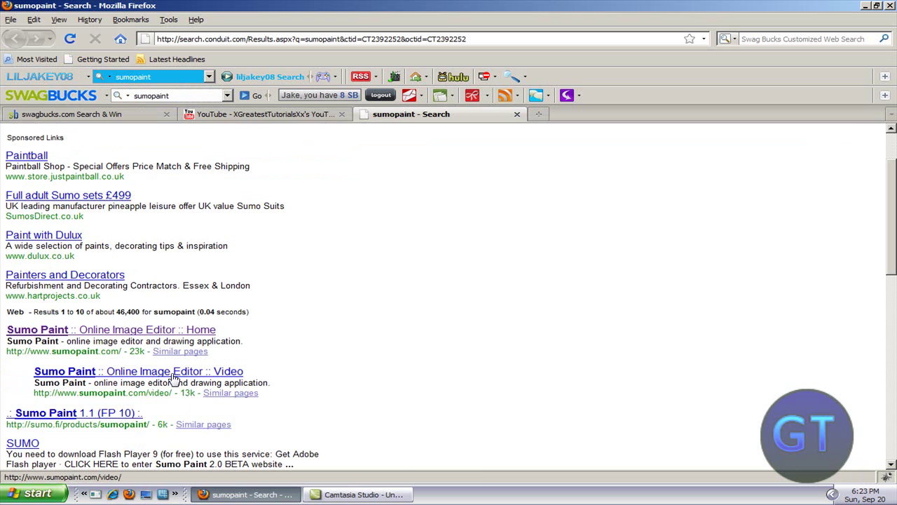
- Open the 'Sumo Paint :: Online Image Editor :: Home' result and scroll through its community picture gallery
{"action": "left_click", "coordinate": [170, 335]}
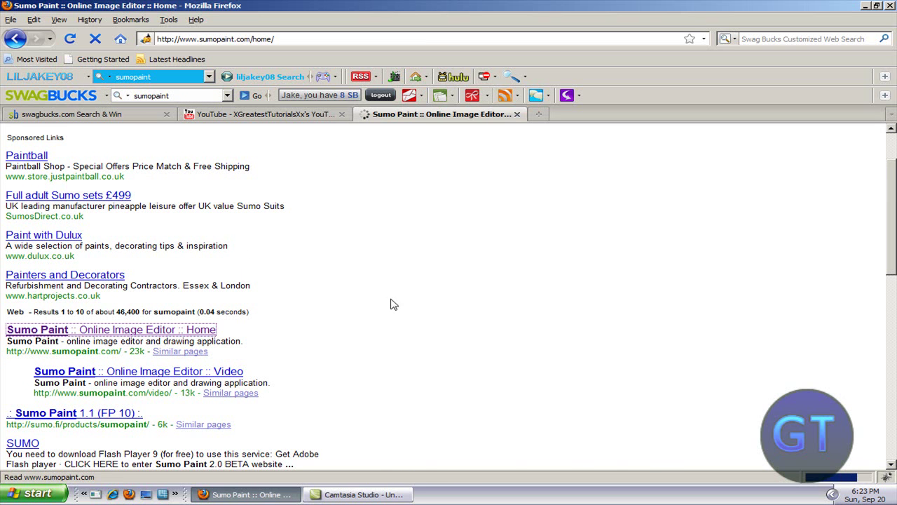
{"action": "scroll", "coordinate": [517, 290], "scroll_direction": "down", "scroll_amount": 1}
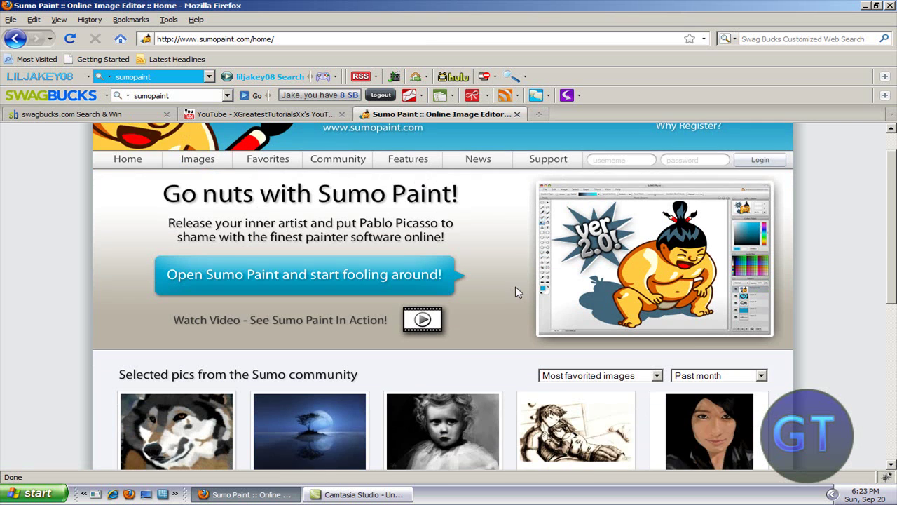
{"action": "scroll", "coordinate": [516, 293], "scroll_direction": "down", "scroll_amount": 7}
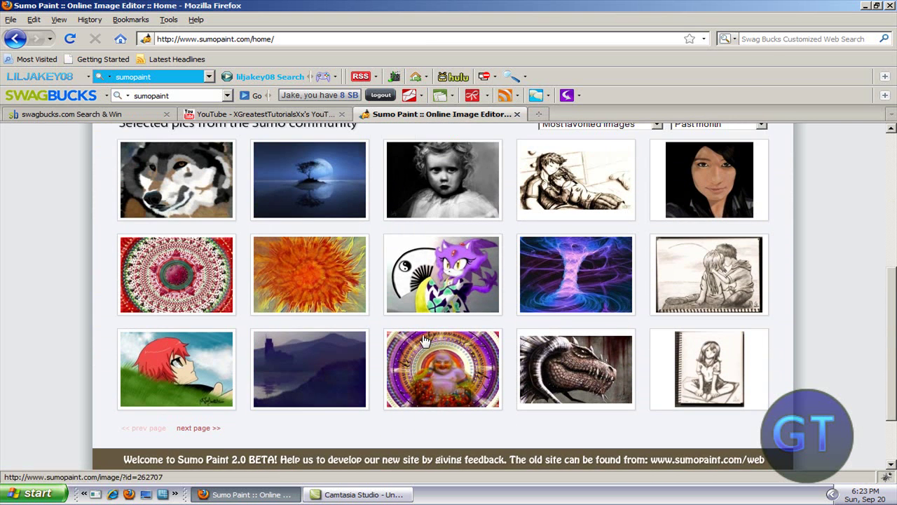
{"action": "mouse_move", "coordinate": [128, 223]}
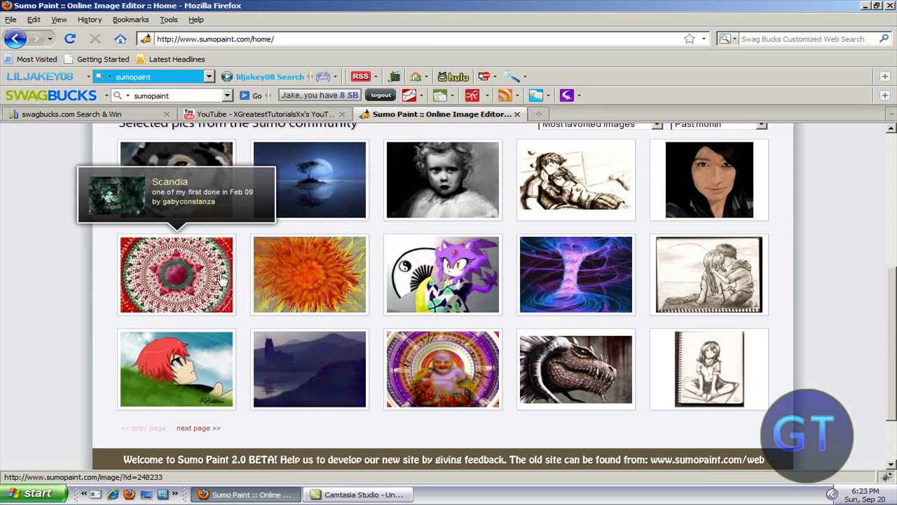
{"action": "mouse_move", "coordinate": [185, 364]}
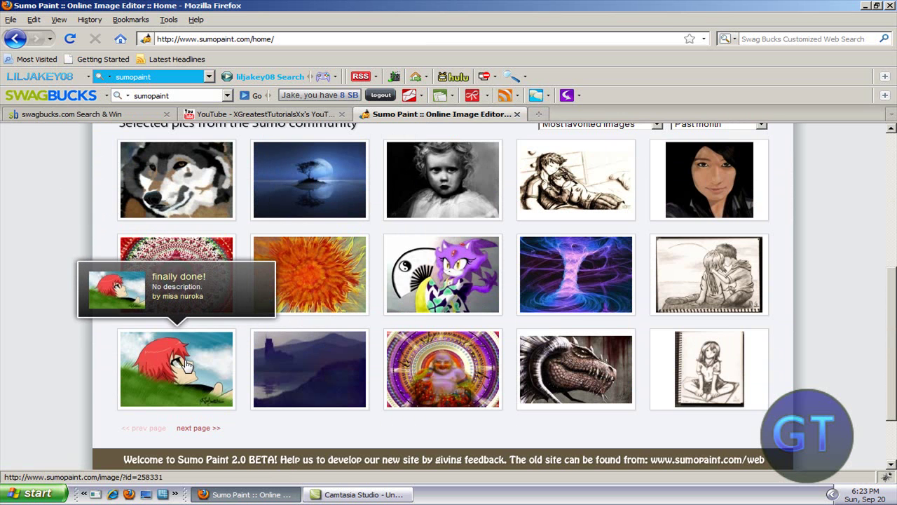
{"action": "scroll", "coordinate": [61, 386], "scroll_direction": "up", "scroll_amount": 6}
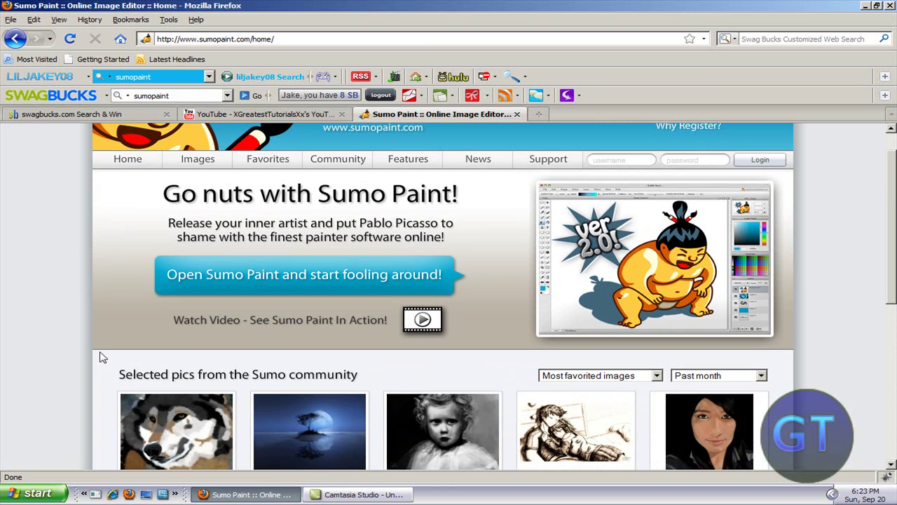
- Start the Sumo Paint 2.0 editor from 'Open Sumo Paint and start fooling around!'
{"action": "left_click", "coordinate": [407, 287]}
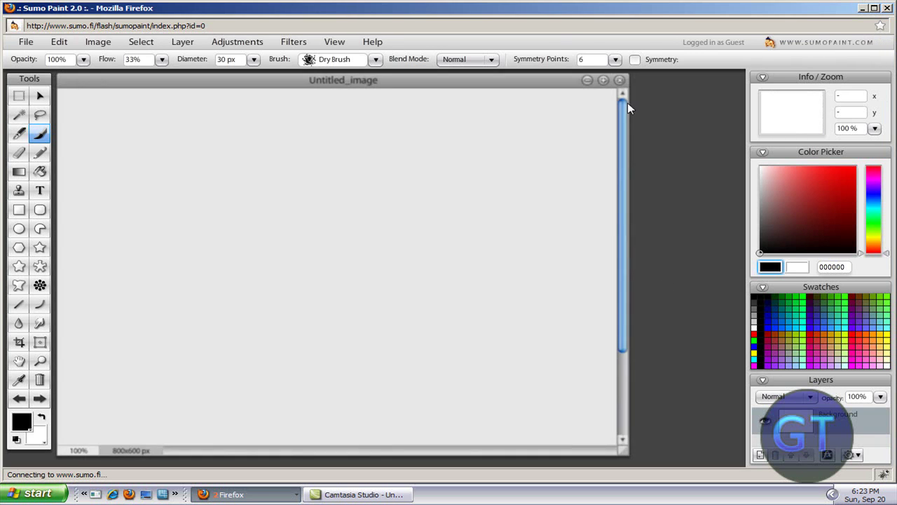
{"action": "left_click", "coordinate": [275, 102]}
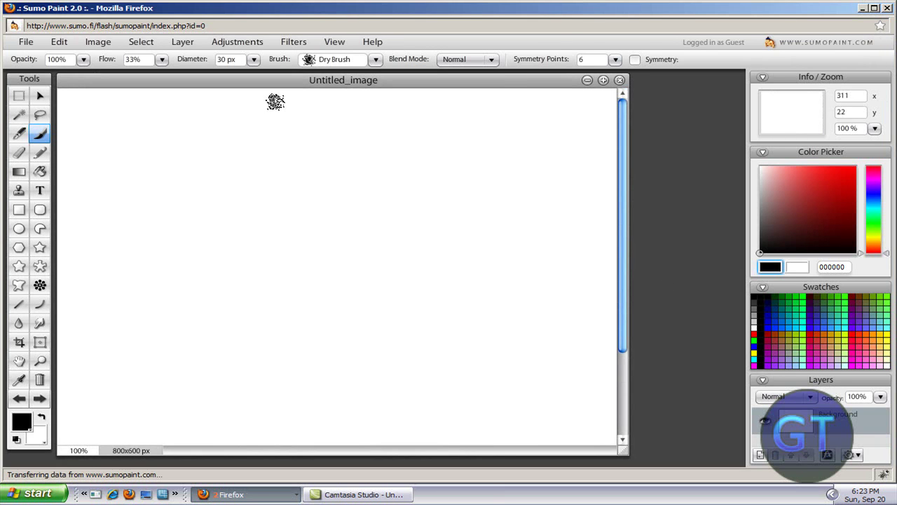
- Type 'hello everyone' on the canvas in black 30 pt Arial with the Text tool
{"action": "left_click", "coordinate": [42, 195]}
{"action": "left_click", "coordinate": [198, 161]}
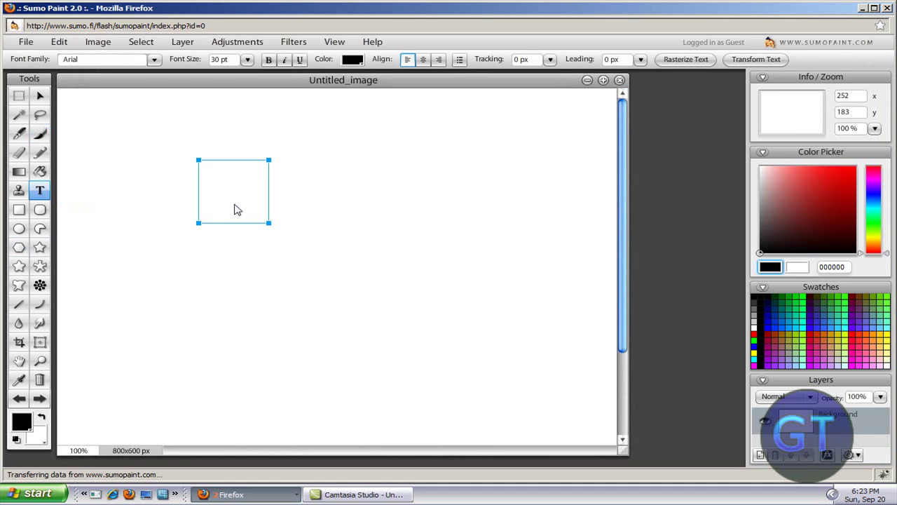
{"action": "type", "text": "hel"}
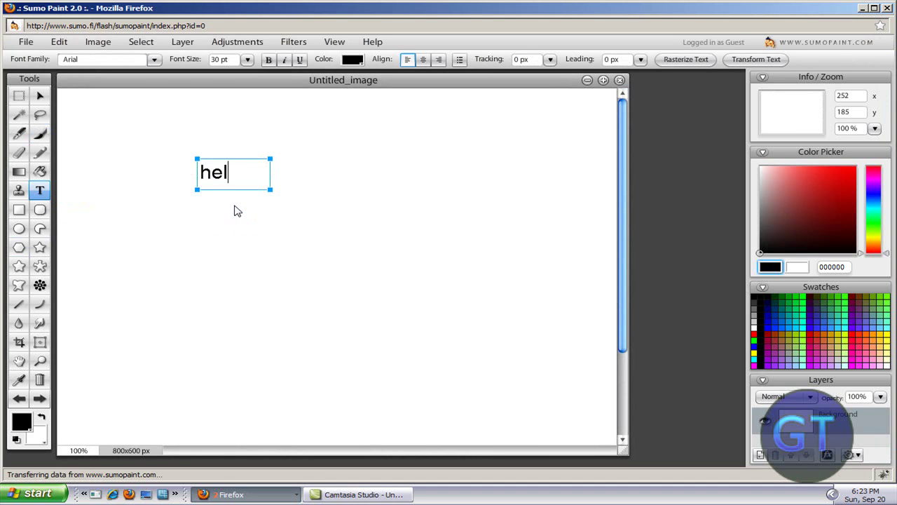
{"action": "type", "text": "lo ever"}
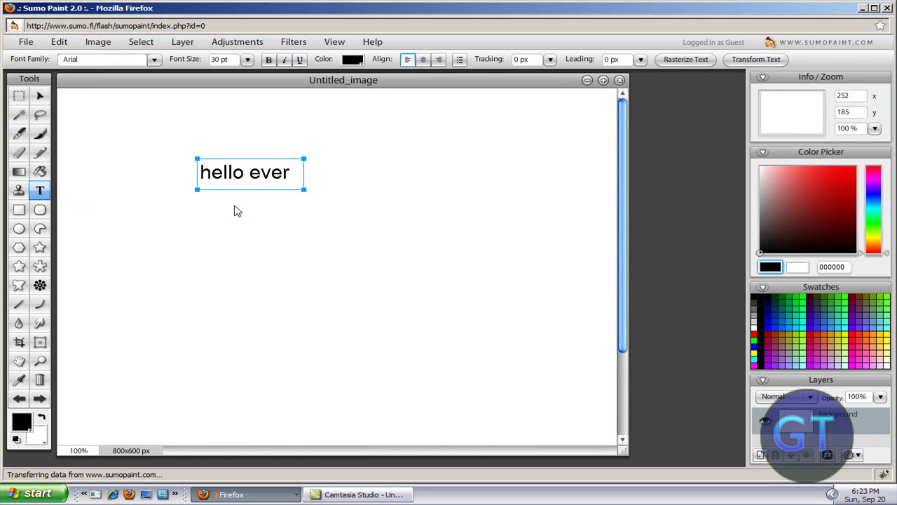
{"action": "type", "text": "yone"}
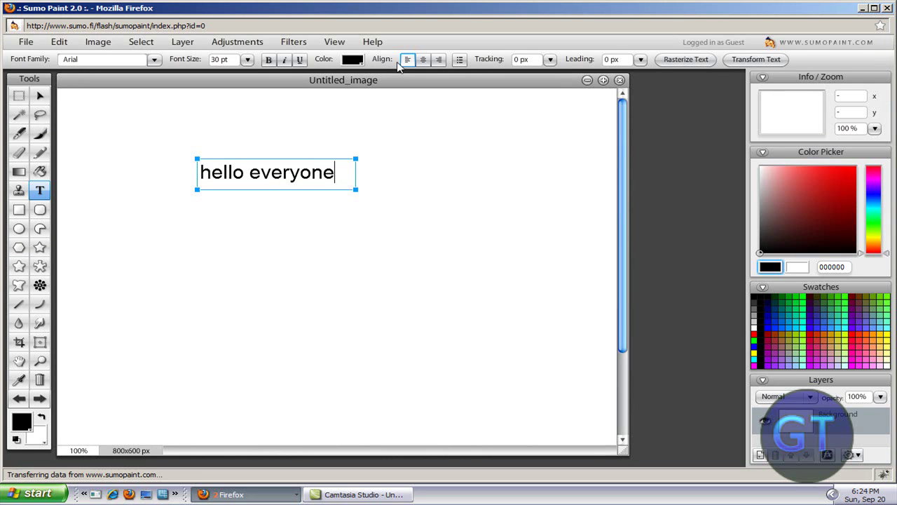
{"action": "left_click", "coordinate": [711, 60]}
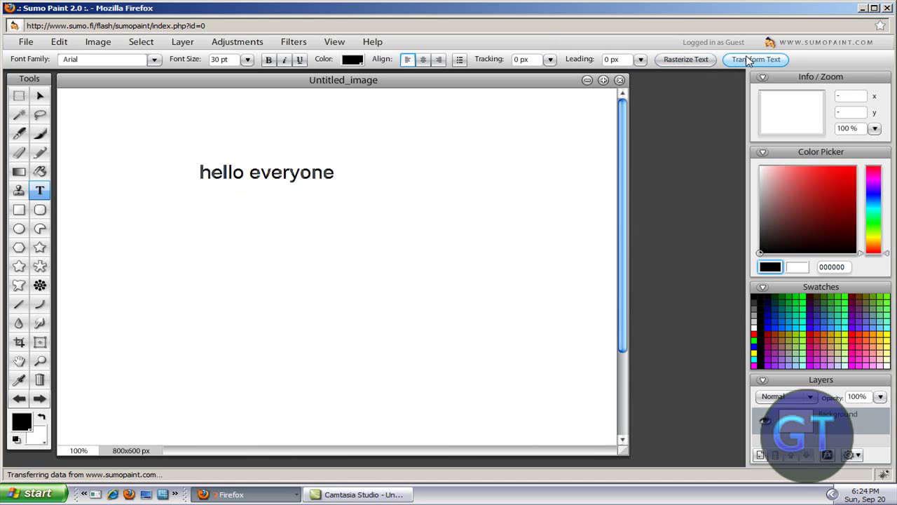
{"action": "left_click", "coordinate": [353, 204]}
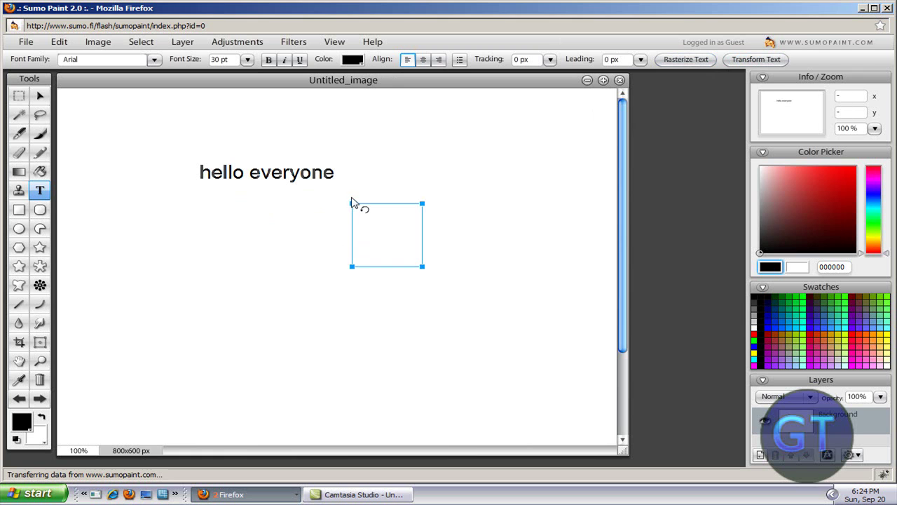
{"action": "left_click_drag", "start_coordinate": [353, 203], "coordinate": [209, 94]}
- Draw a yellow-to-dark-red gradient ellipse just under the 'hello everyone' text
{"action": "left_click", "coordinate": [19, 229]}
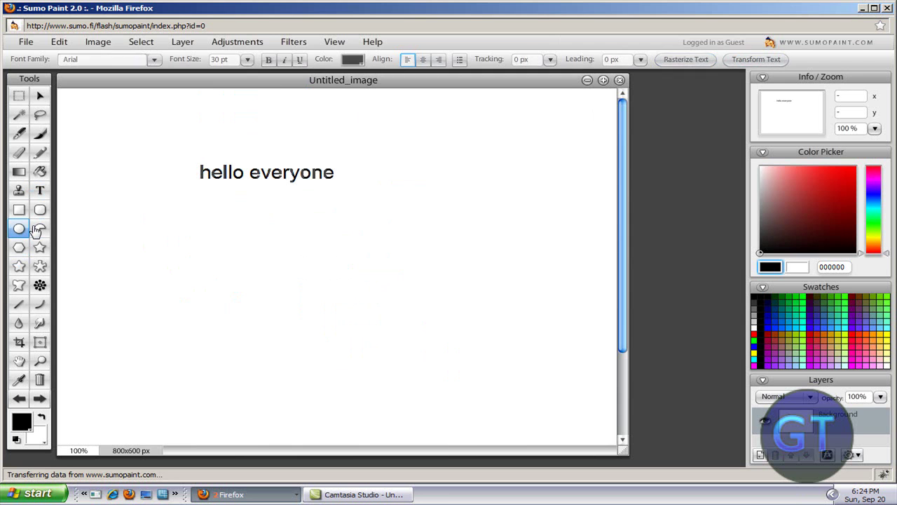
{"action": "left_click_drag", "start_coordinate": [208, 226], "coordinate": [298, 274]}
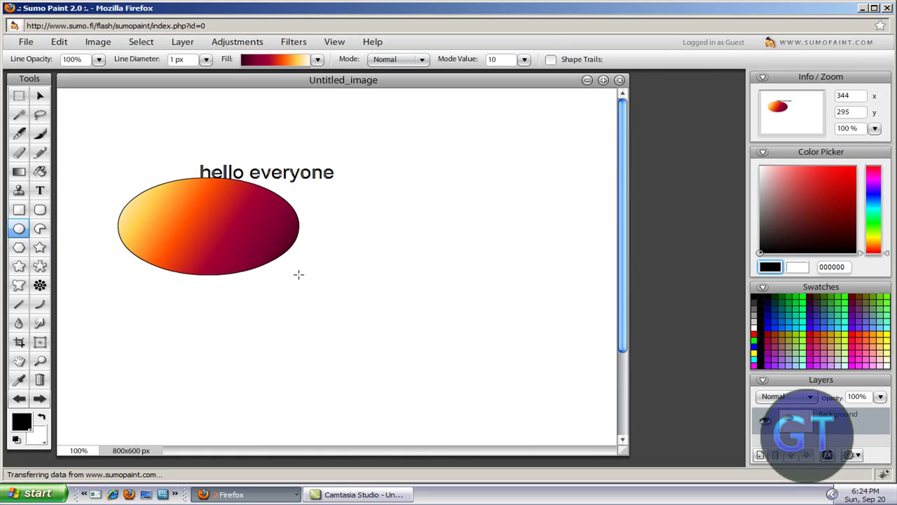
{"action": "left_click", "coordinate": [318, 60]}
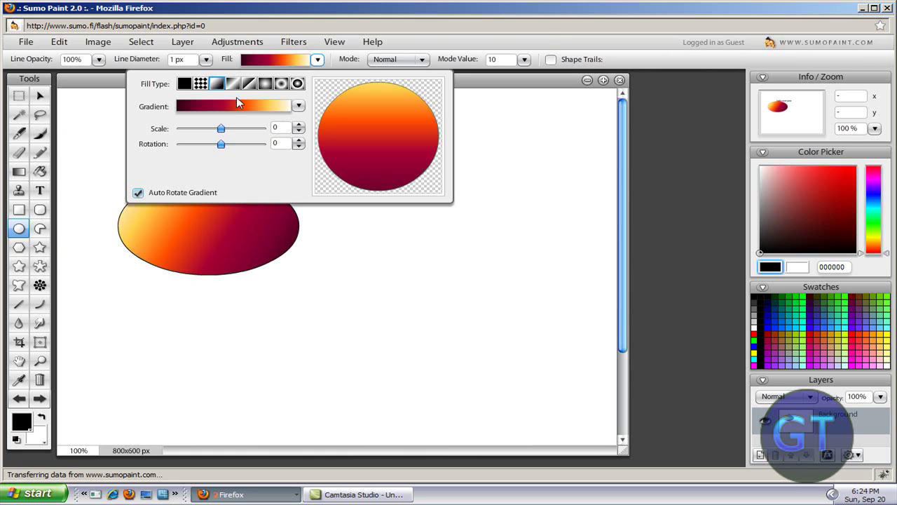
- Choose the teal striped gradient preset as the ellipse fill
{"action": "left_click", "coordinate": [305, 108]}
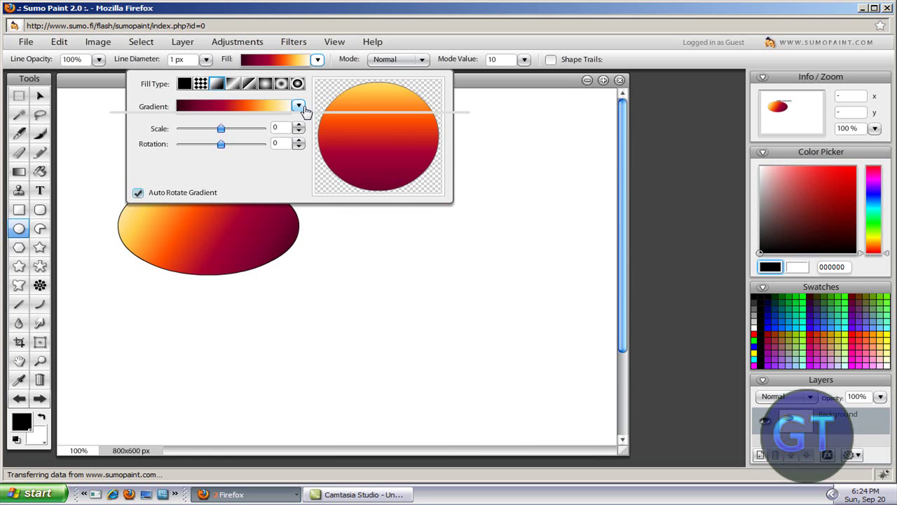
{"action": "left_click", "coordinate": [301, 108]}
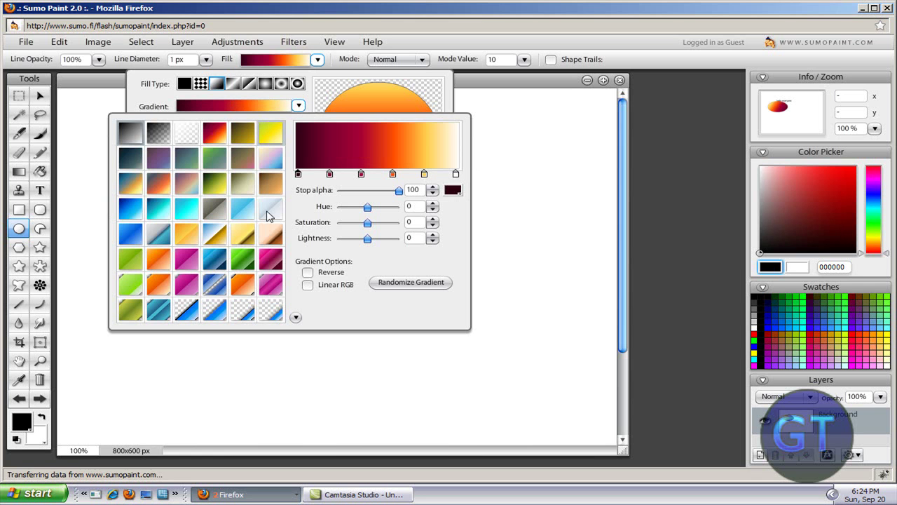
{"action": "left_click", "coordinate": [216, 260]}
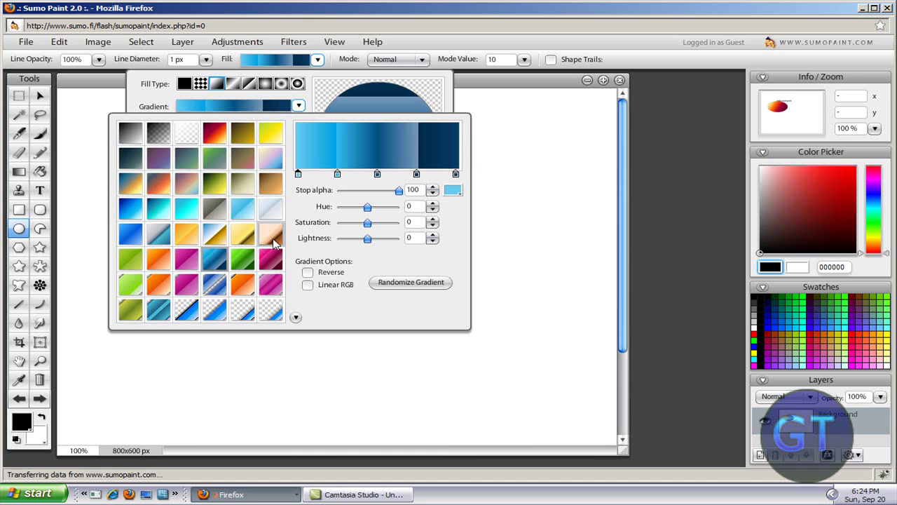
{"action": "left_click", "coordinate": [160, 310]}
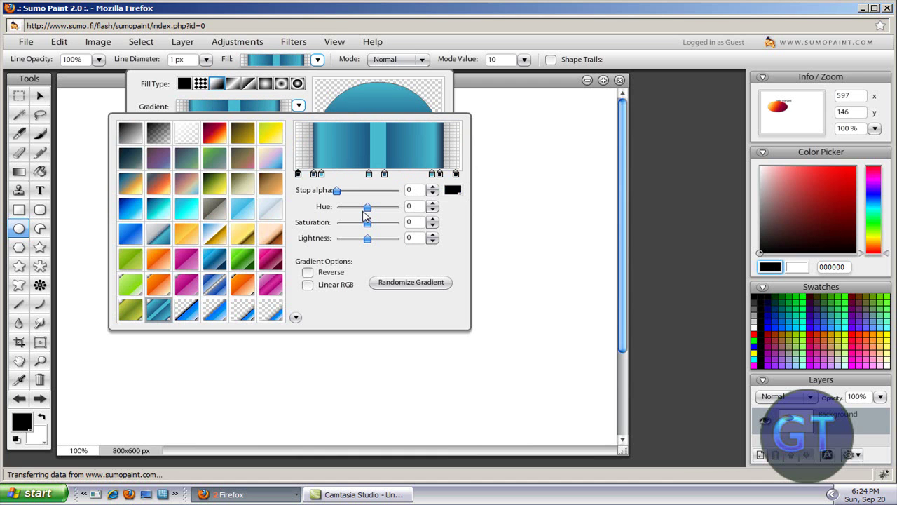
{"action": "left_click", "coordinate": [319, 98]}
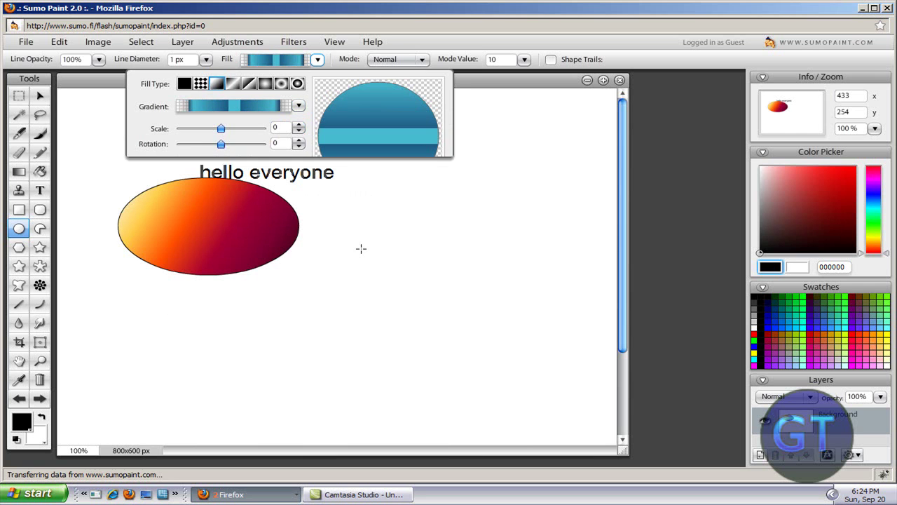
- Draw four striped ellipses: a large one right of the orange ellipse, three smaller below
{"action": "left_click_drag", "start_coordinate": [368, 246], "coordinate": [448, 300]}
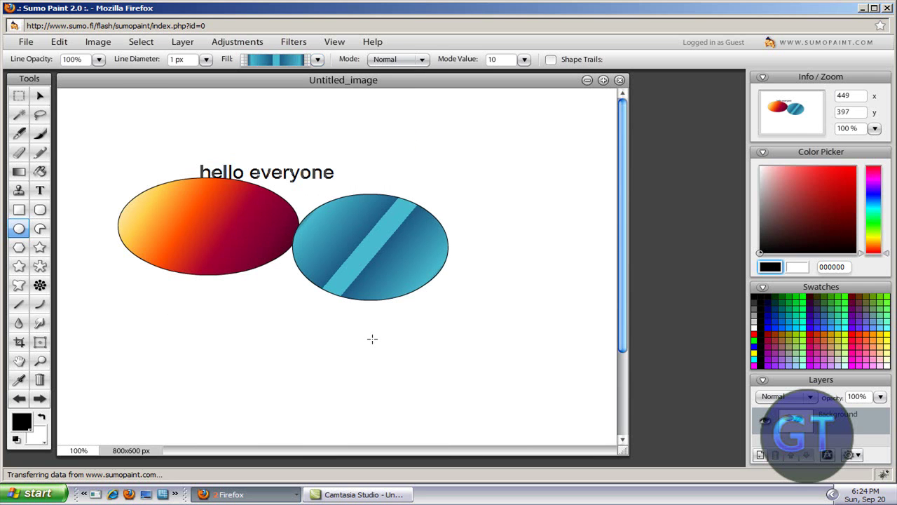
{"action": "left_click_drag", "start_coordinate": [372, 338], "coordinate": [314, 350]}
{"action": "left_click_drag", "start_coordinate": [254, 358], "coordinate": [207, 374]}
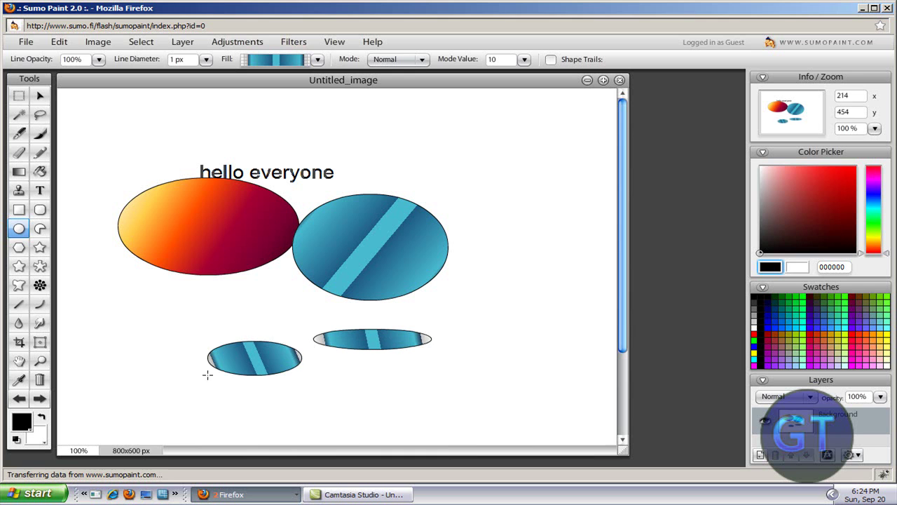
{"action": "left_click_drag", "start_coordinate": [161, 344], "coordinate": [194, 406]}
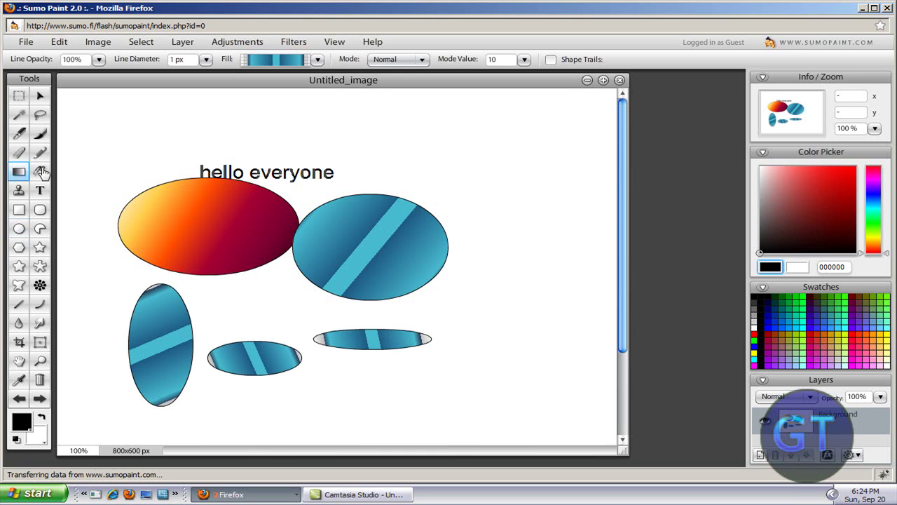
- Try linear and radial gradients, then cover the canvas with repeating dark-red, orange and yellow rings
{"action": "left_click", "coordinate": [19, 172]}
{"action": "left_click_drag", "start_coordinate": [122, 136], "coordinate": [426, 309]}
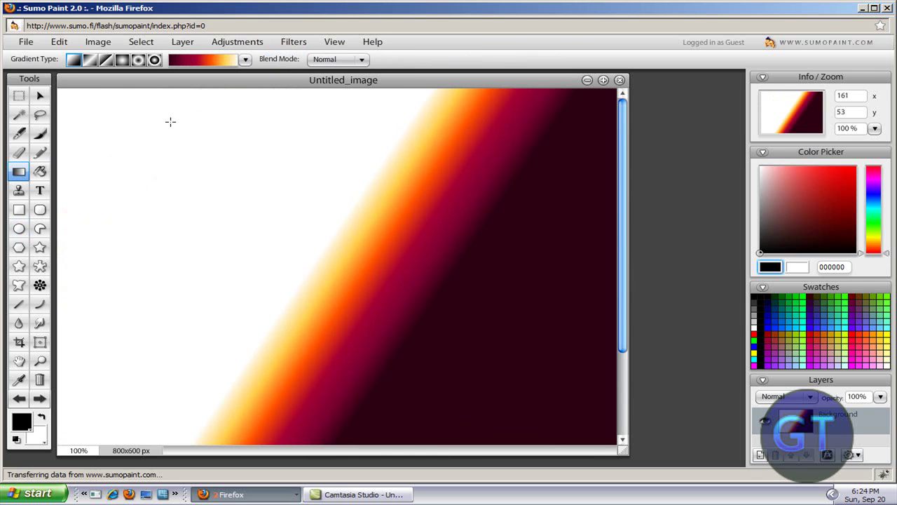
{"action": "left_click", "coordinate": [122, 60]}
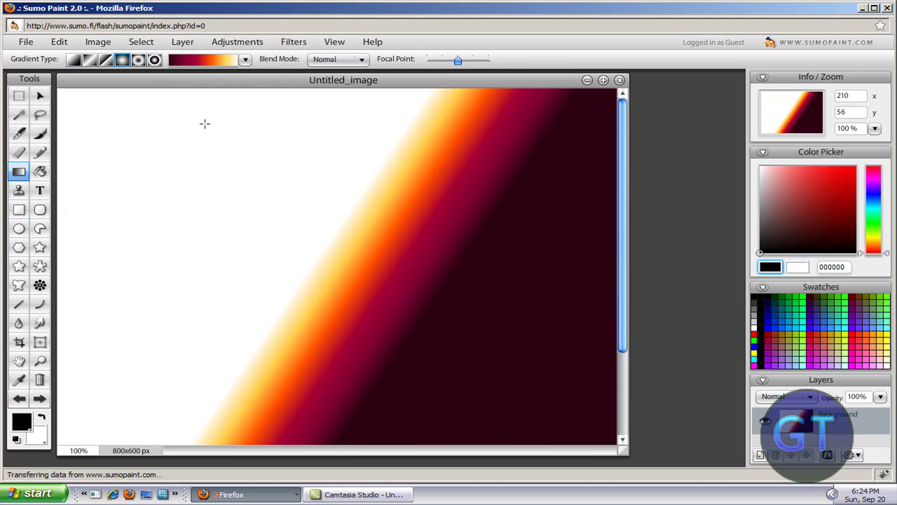
{"action": "left_click_drag", "start_coordinate": [308, 224], "coordinate": [352, 266]}
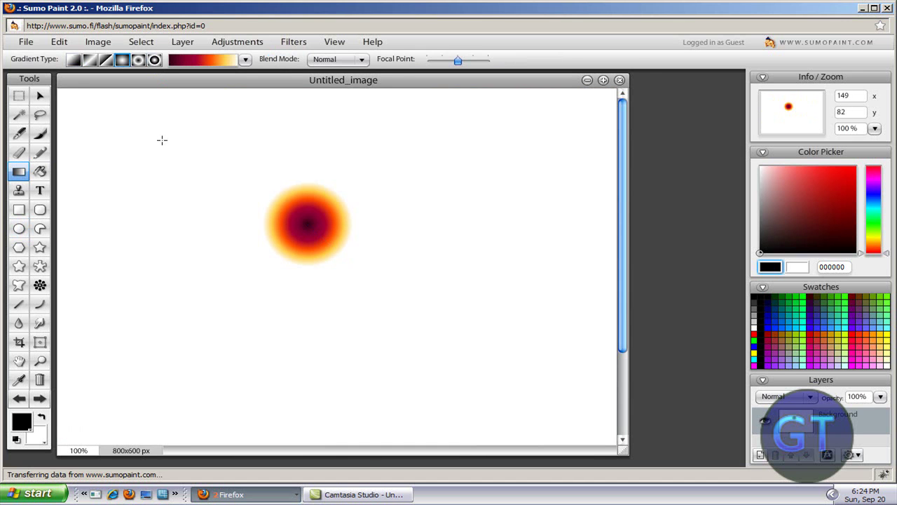
{"action": "left_click_drag", "start_coordinate": [146, 135], "coordinate": [526, 360]}
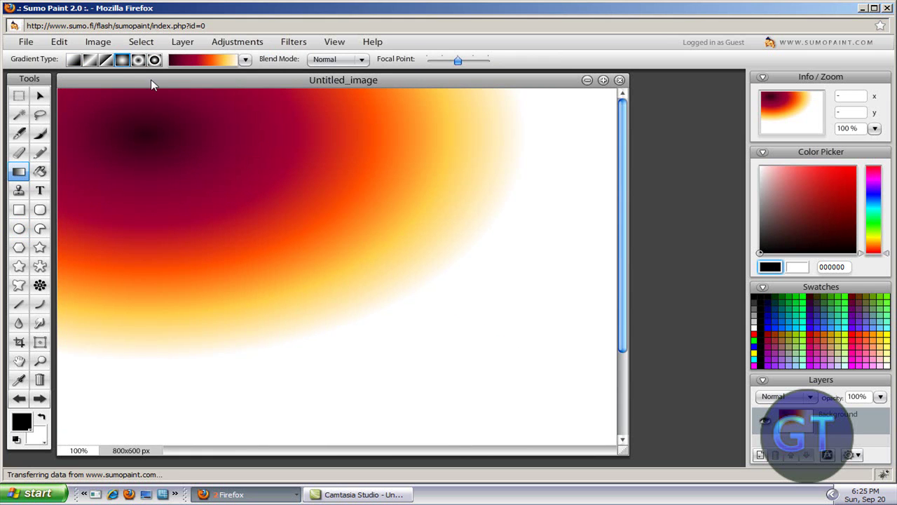
{"action": "left_click", "coordinate": [154, 61]}
{"action": "left_click_drag", "start_coordinate": [184, 150], "coordinate": [240, 173]}
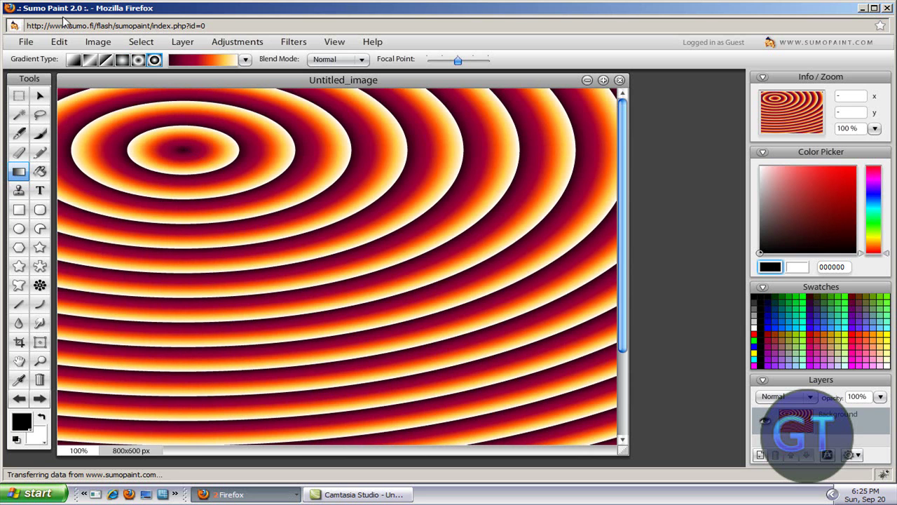
{"action": "left_click", "coordinate": [26, 43]}
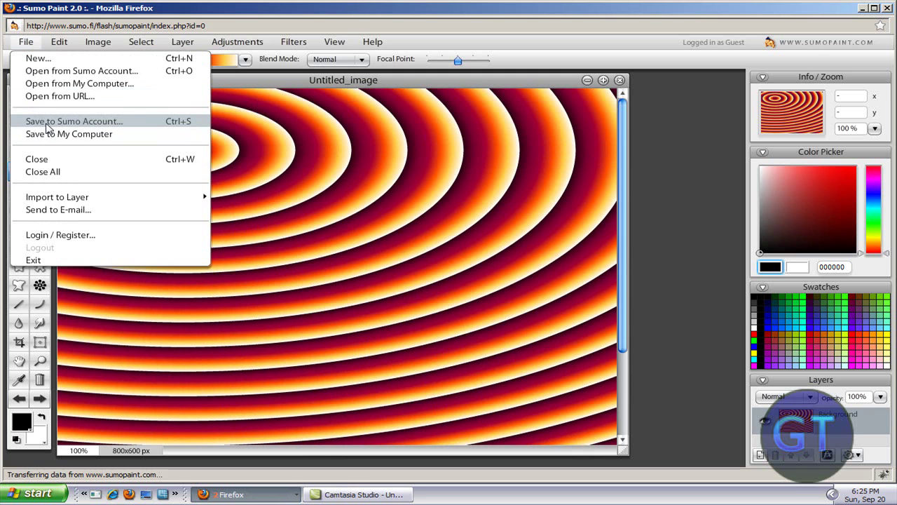
{"action": "left_click", "coordinate": [70, 133]}
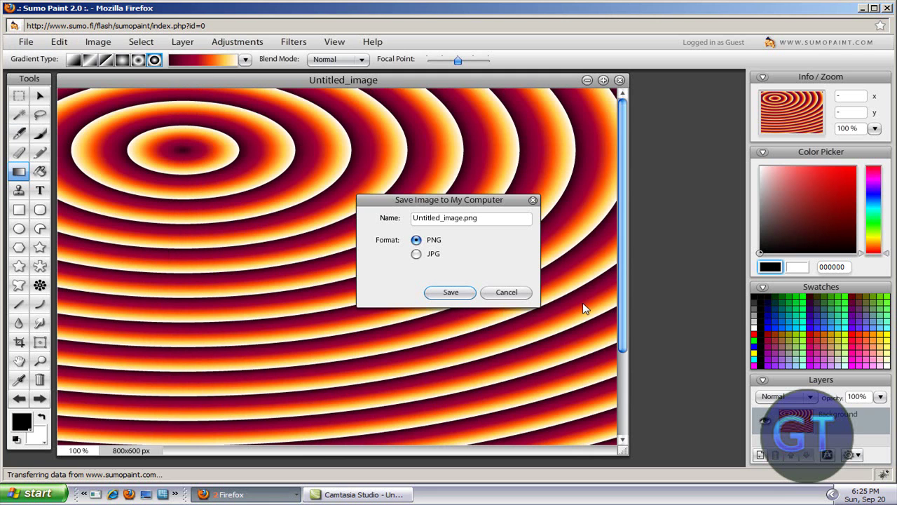
{"action": "left_click", "coordinate": [522, 294]}
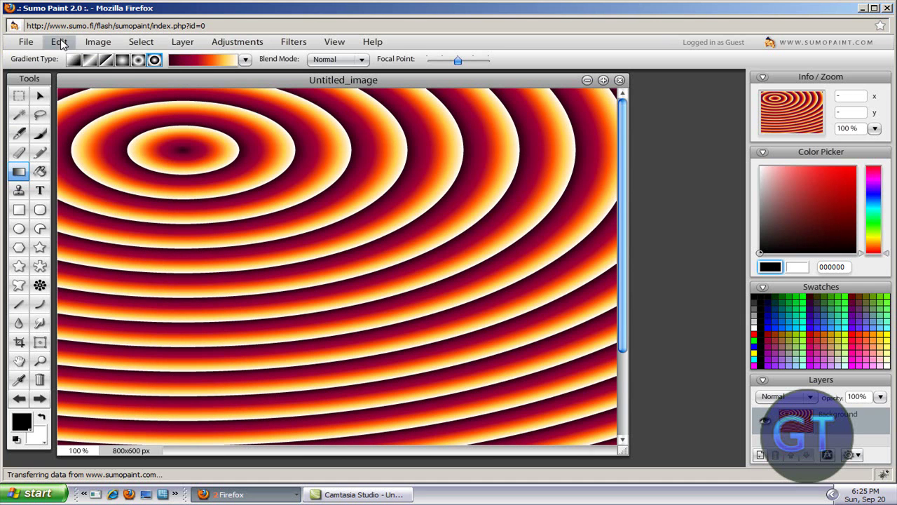
{"action": "left_click", "coordinate": [60, 42]}
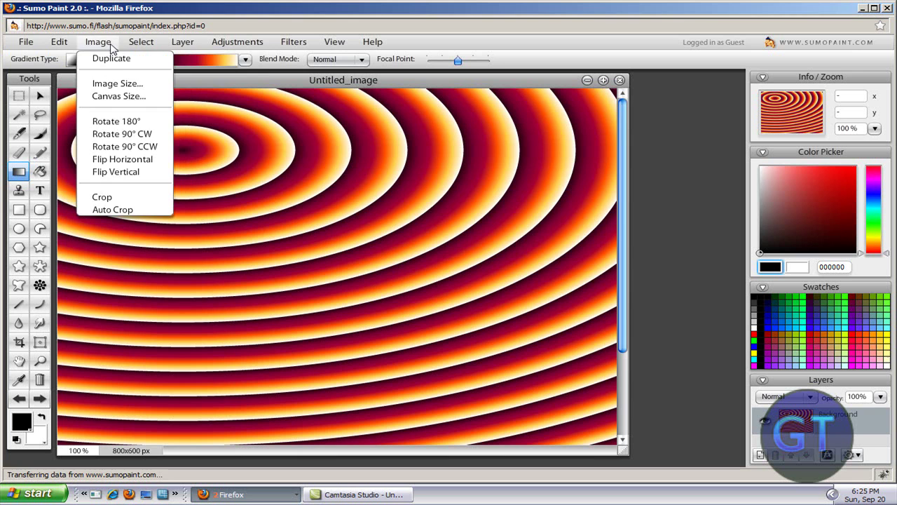
{"action": "mouse_move", "coordinate": [154, 48]}
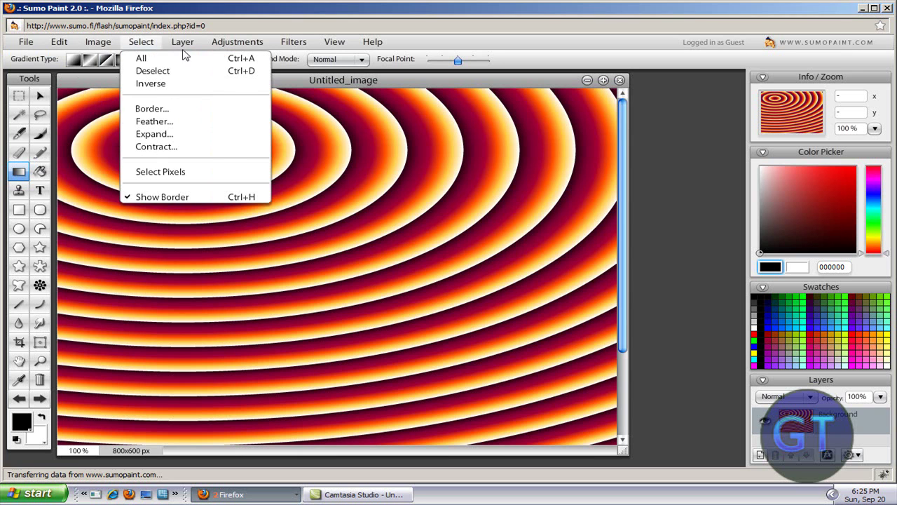
{"action": "mouse_move", "coordinate": [192, 53]}
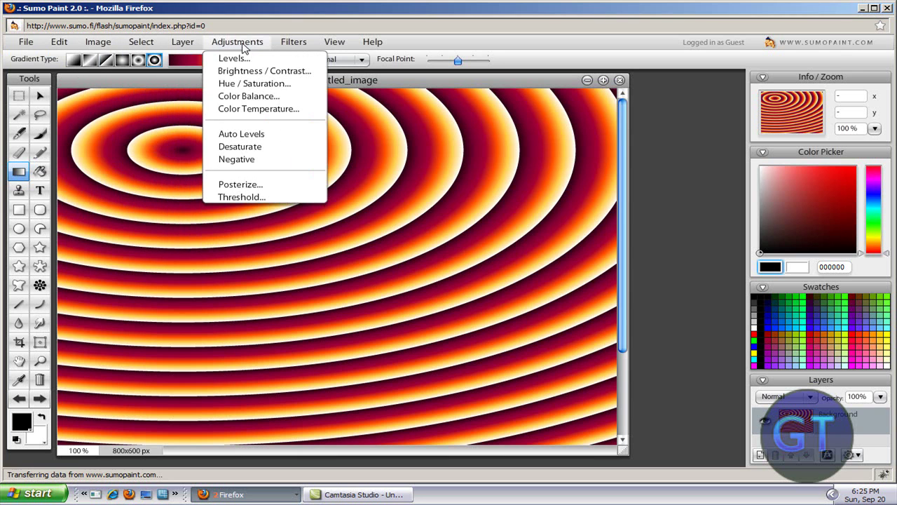
{"action": "mouse_move", "coordinate": [303, 48]}
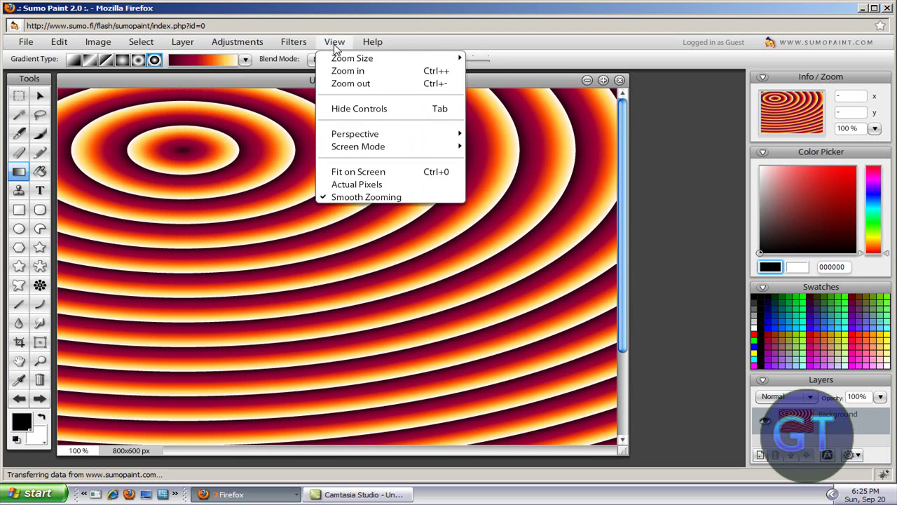
- Switch to a smooth dark-red gradient, then quit the editor without saving
{"action": "mouse_move", "coordinate": [366, 49]}
{"action": "left_click", "coordinate": [184, 344]}
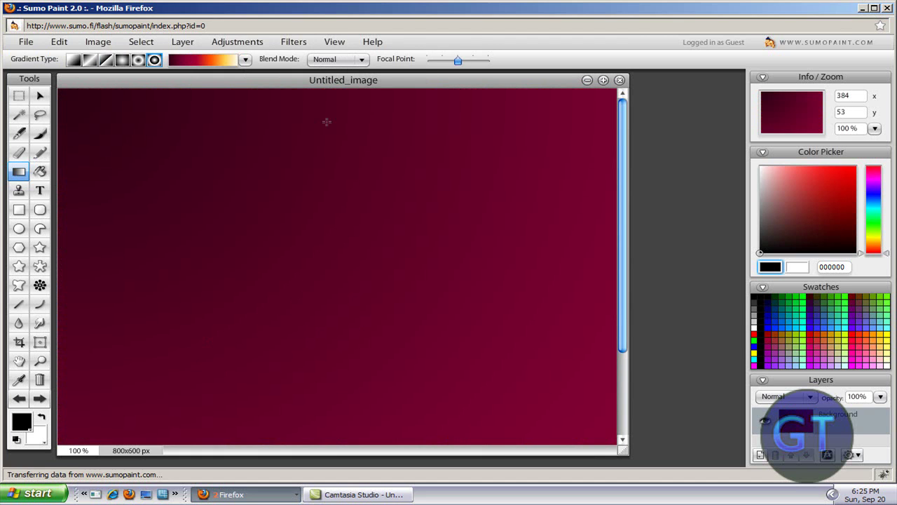
{"action": "left_click", "coordinate": [887, 9]}
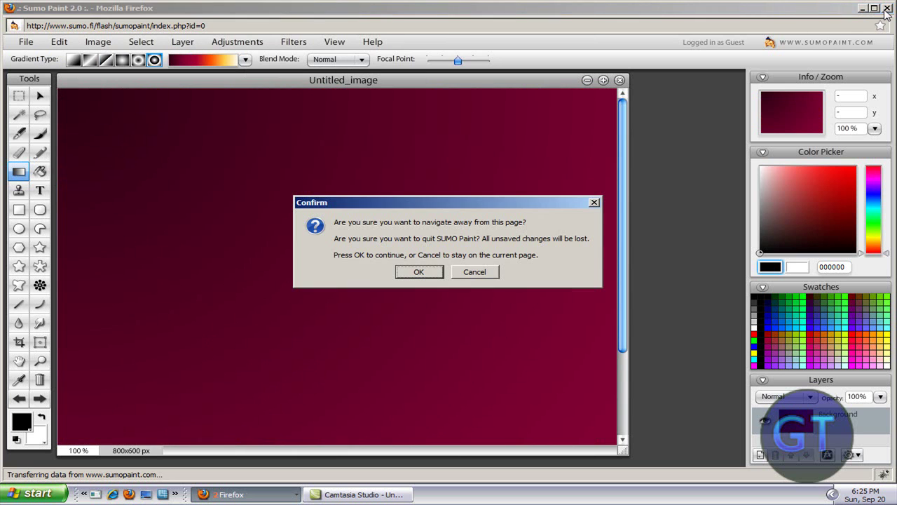
{"action": "left_click", "coordinate": [431, 272]}
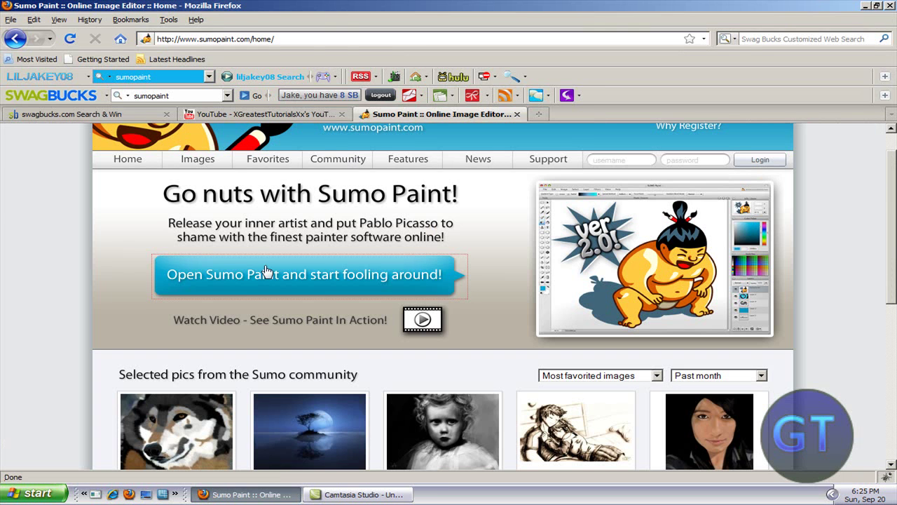
- Open the 'Sumo Paint 1.0 in action' video page from the Watch Video icon and scroll down
{"action": "left_click", "coordinate": [425, 323]}
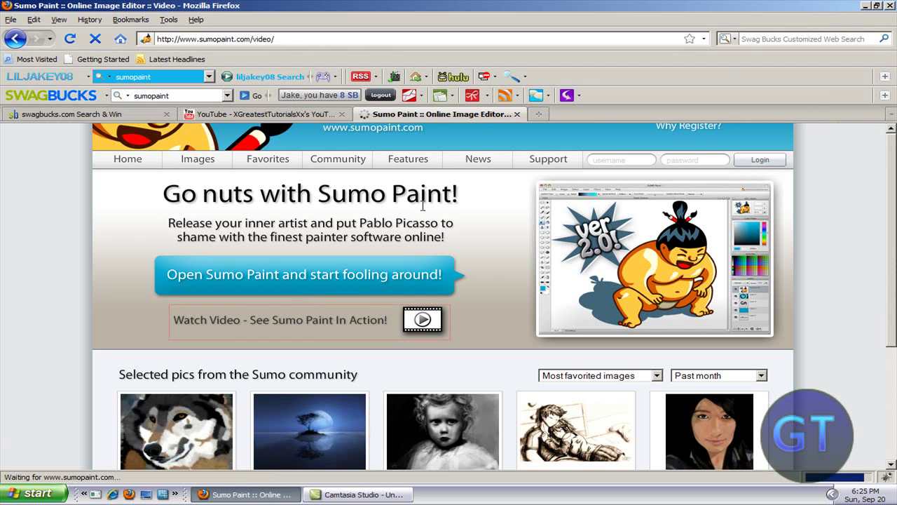
{"action": "scroll", "coordinate": [338, 264], "scroll_direction": "down", "scroll_amount": 1}
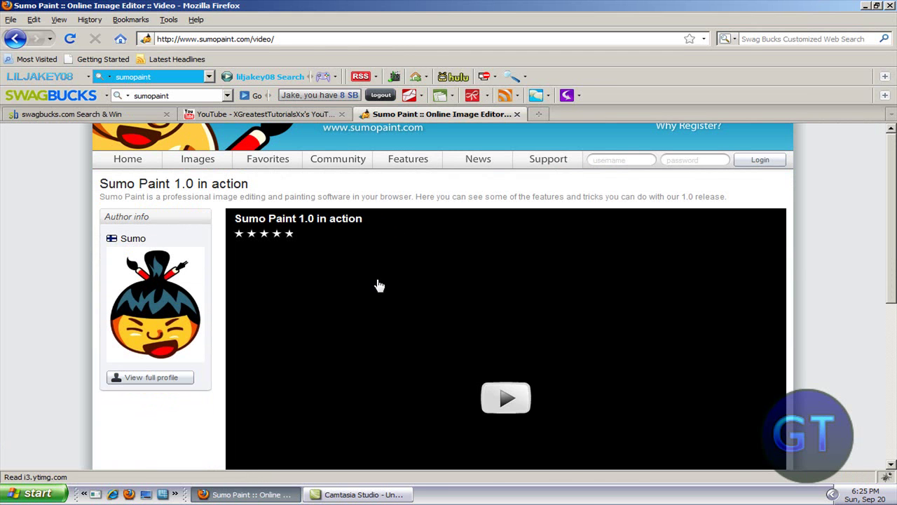
{"action": "scroll", "coordinate": [62, 363], "scroll_direction": "down", "scroll_amount": 3}
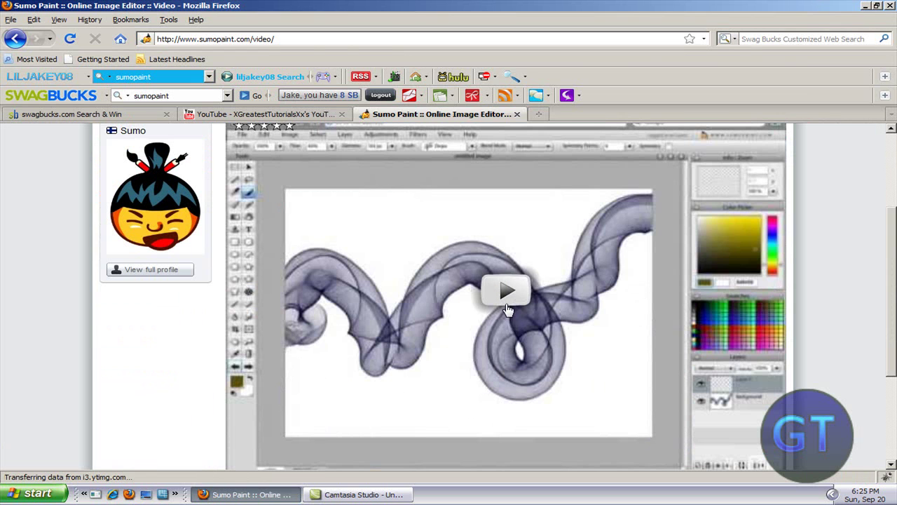
- Play the 'Sumo Paint 1.0 in action' video and seek ahead twice to about 3:45 of 4:02
{"action": "left_click", "coordinate": [507, 309]}
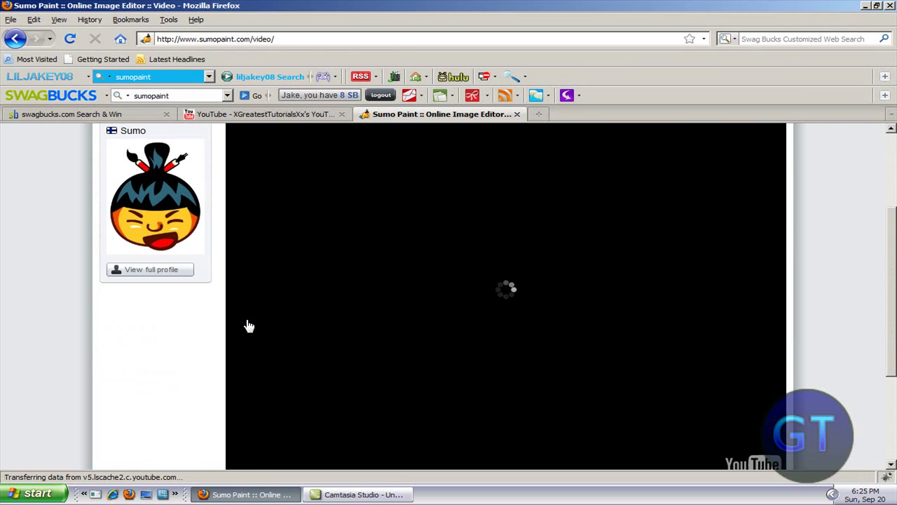
{"action": "scroll", "coordinate": [172, 371], "scroll_direction": "down", "scroll_amount": 3}
{"action": "scroll", "coordinate": [174, 371], "scroll_direction": "up", "scroll_amount": 2}
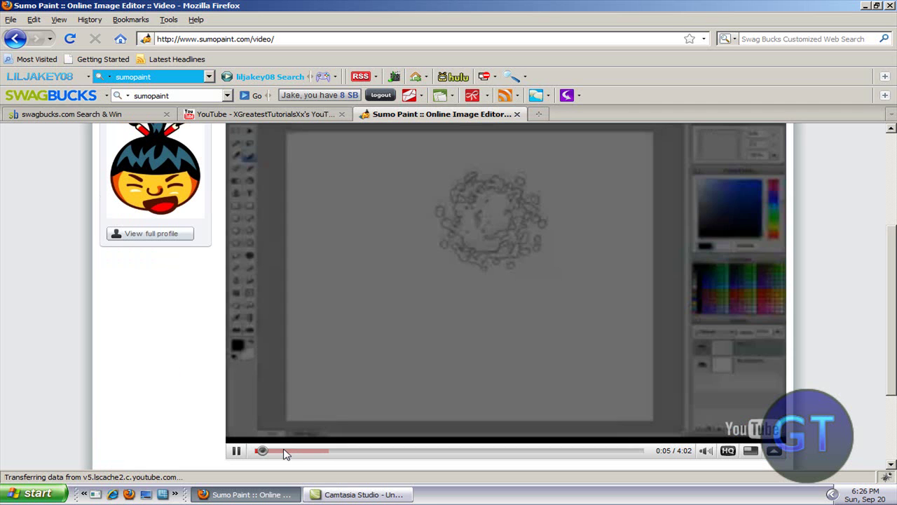
{"action": "left_click", "coordinate": [284, 451]}
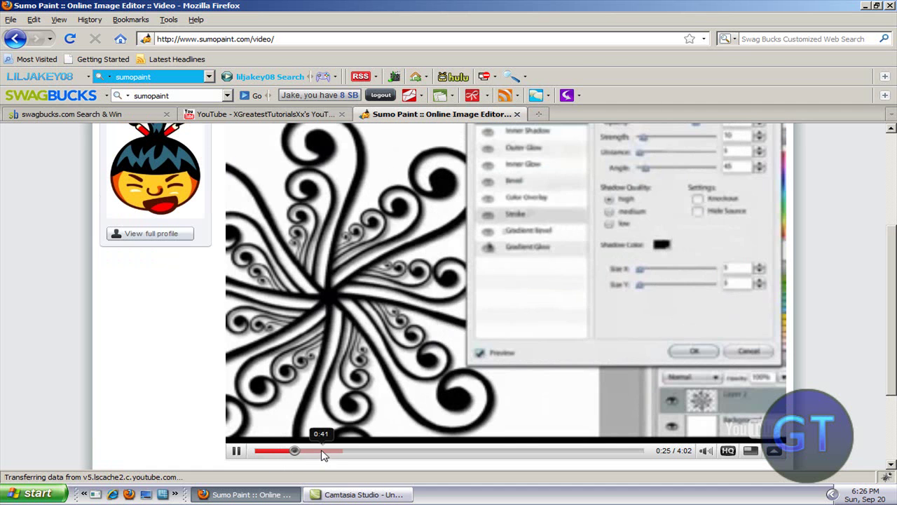
{"action": "left_click", "coordinate": [603, 450]}
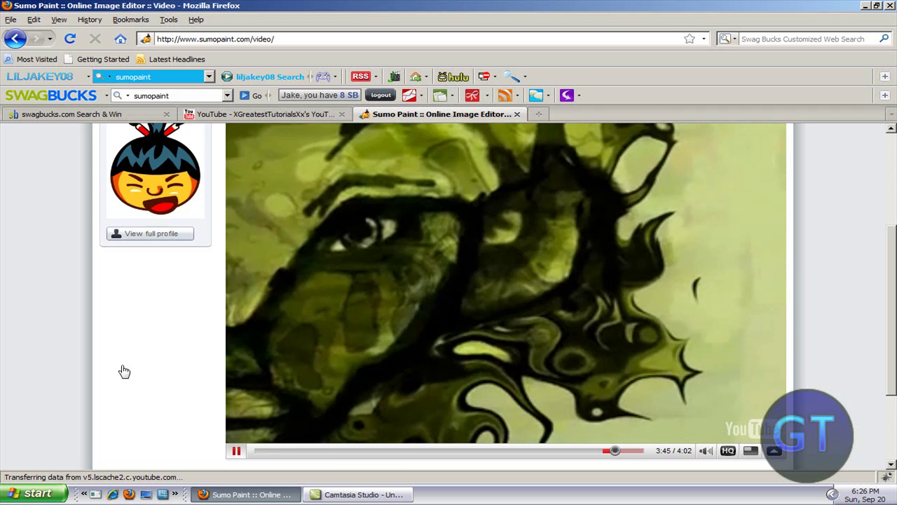
{"action": "scroll", "coordinate": [124, 370], "scroll_direction": "up", "scroll_amount": 3}
{"action": "scroll", "coordinate": [124, 370], "scroll_direction": "up", "scroll_amount": 1}
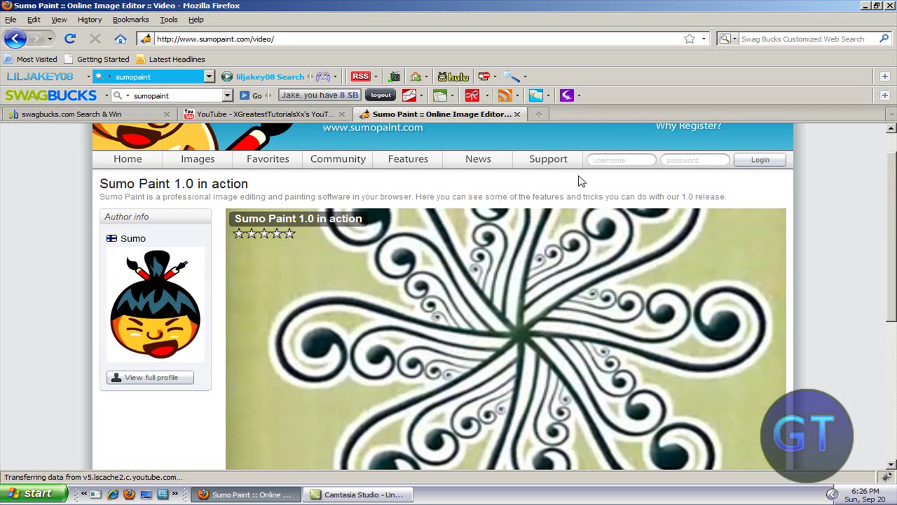